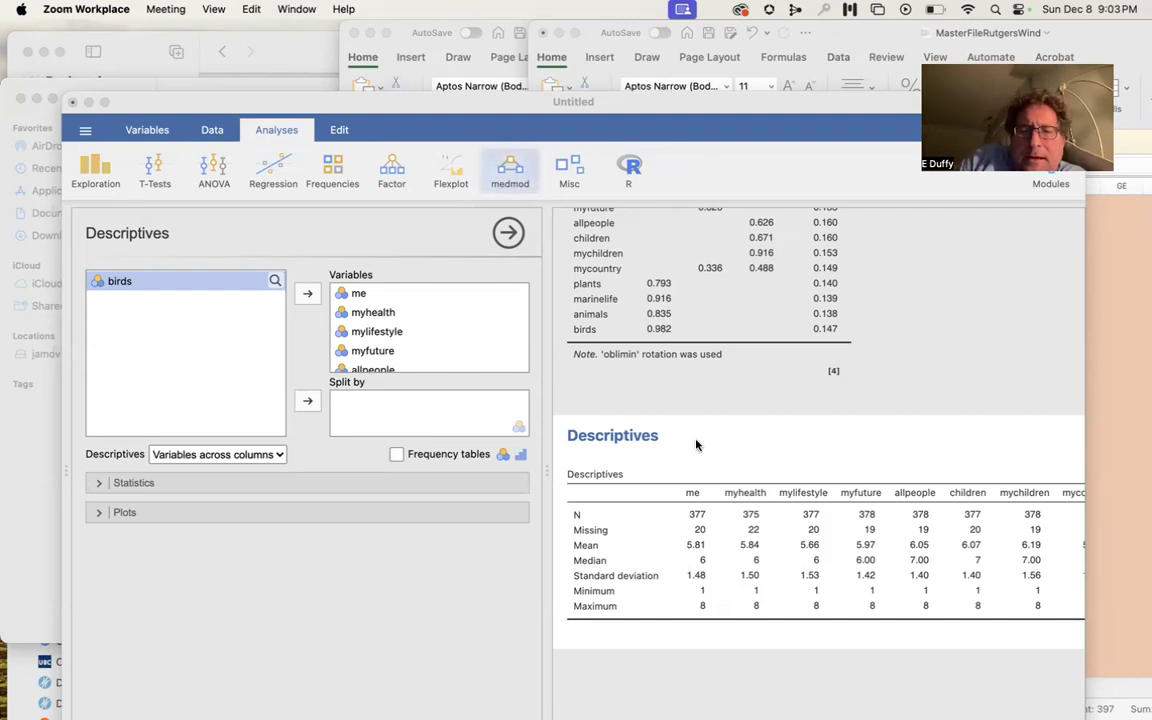
Add the birds variable to the Descriptives analysis.
scroll(697, 445, right, 2)
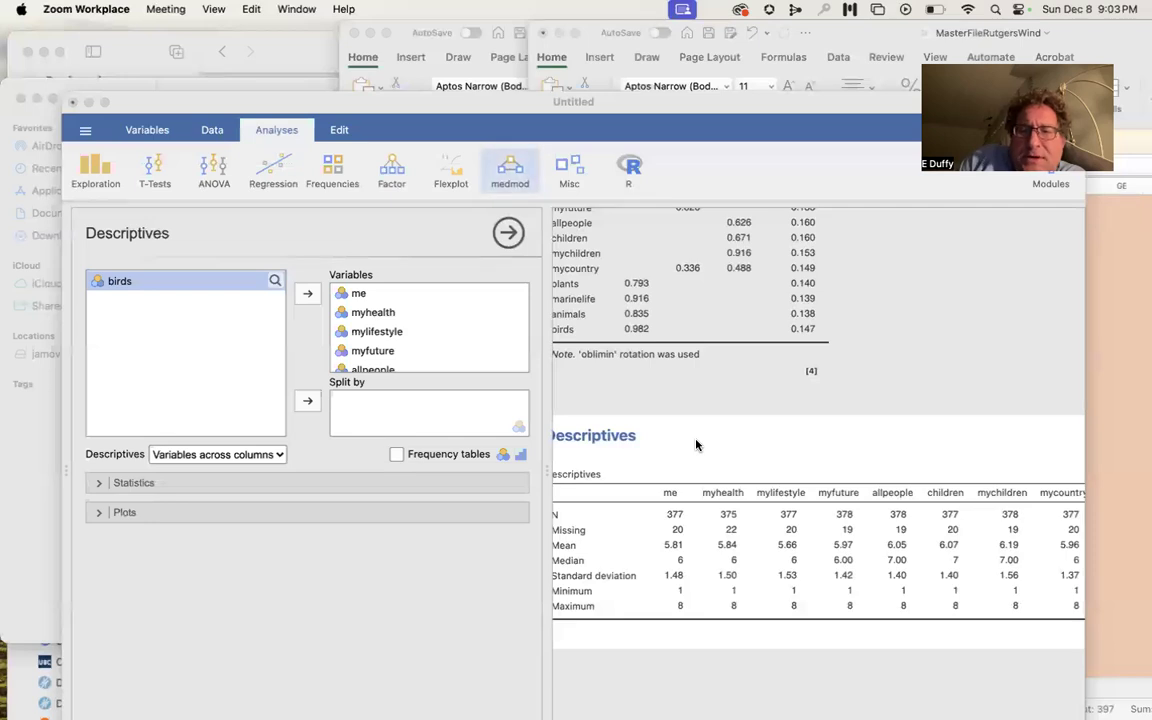
scroll(697, 445, left, 2)
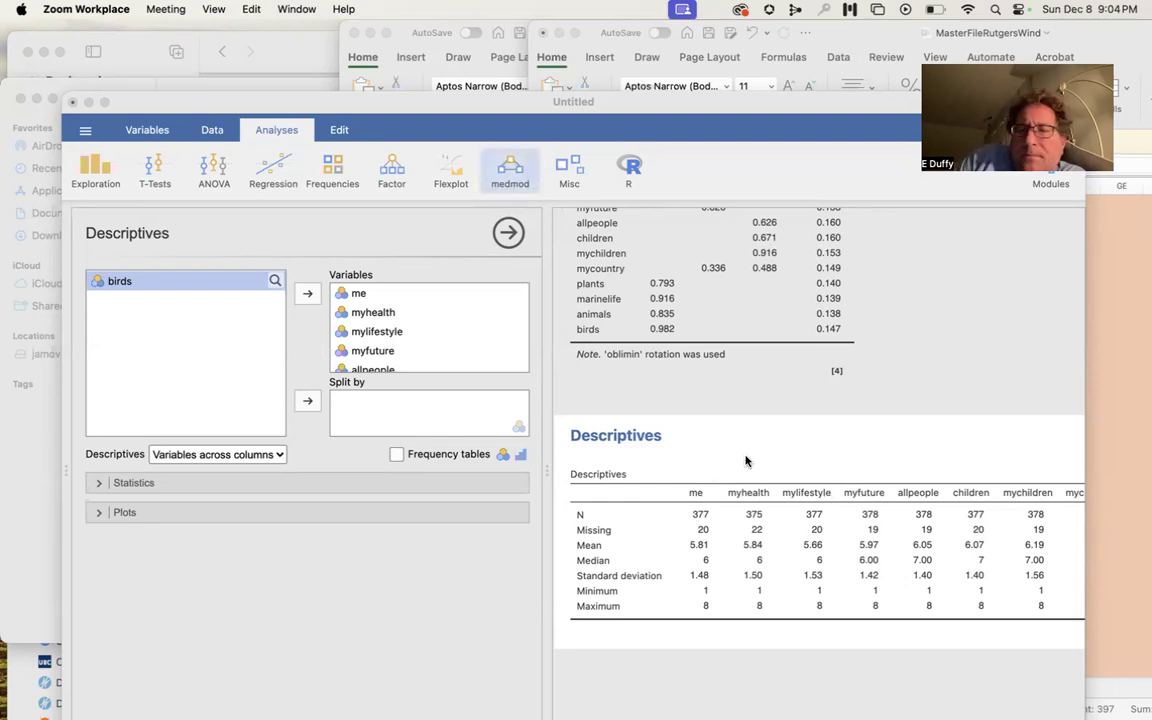
scroll(761, 461, right, 2)
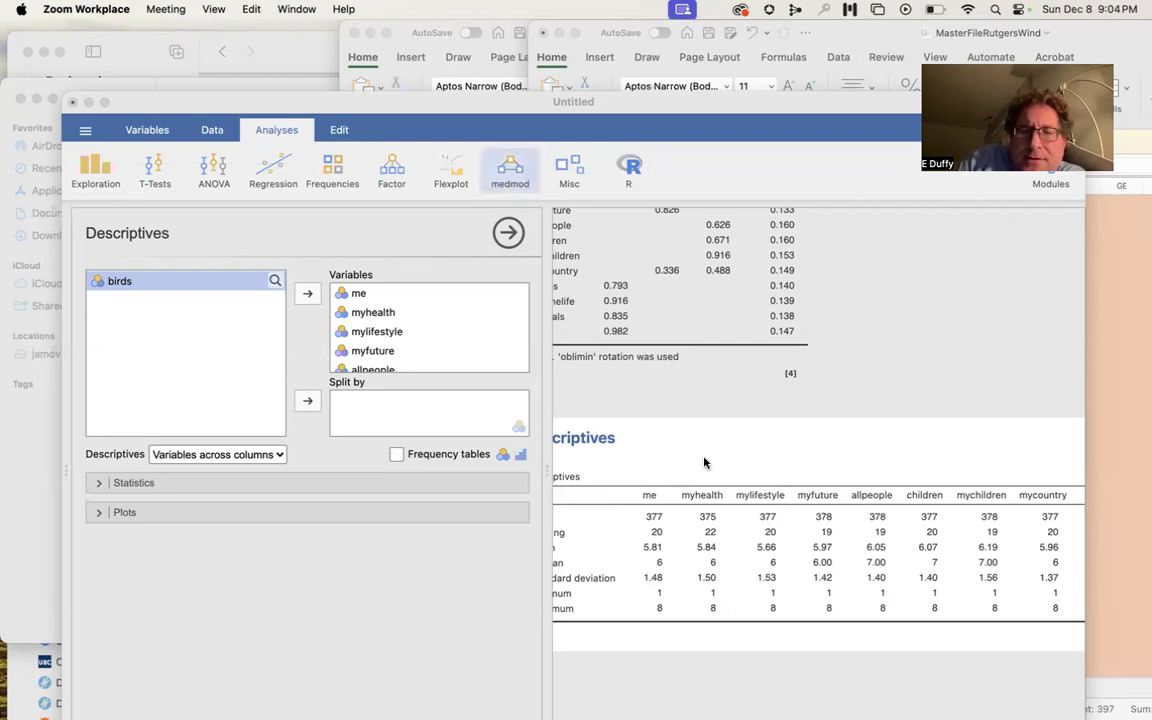
scroll(704, 462, right, 5)
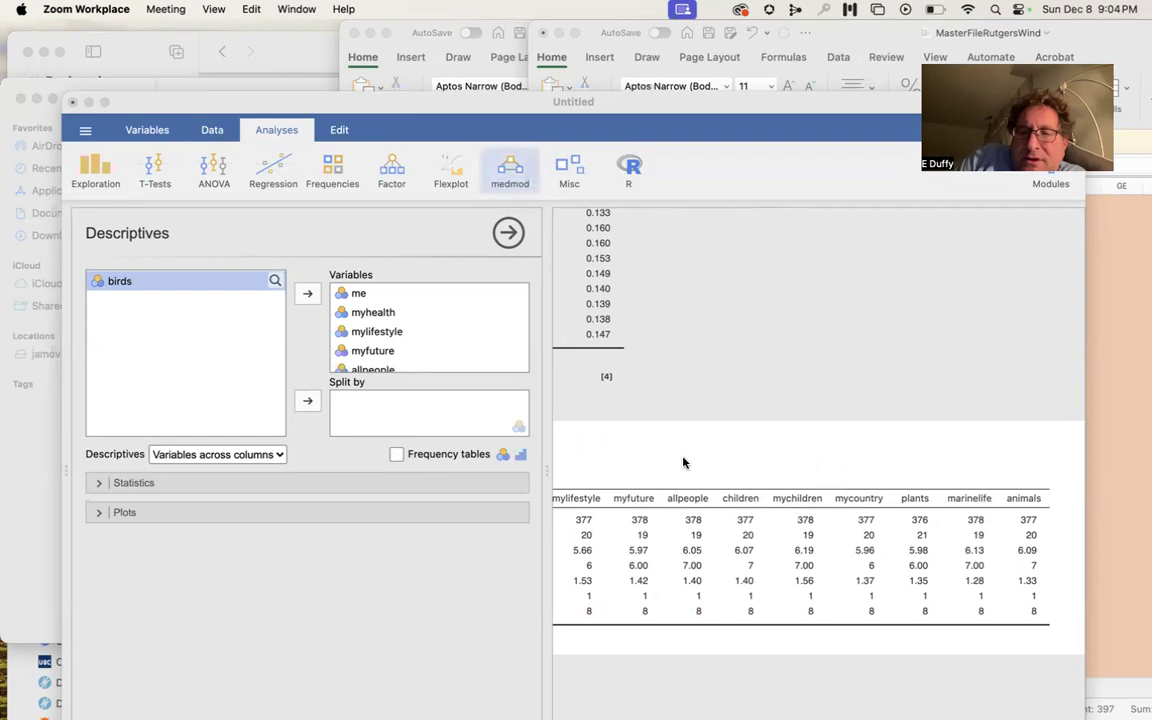
scroll(683, 462, down, 2)
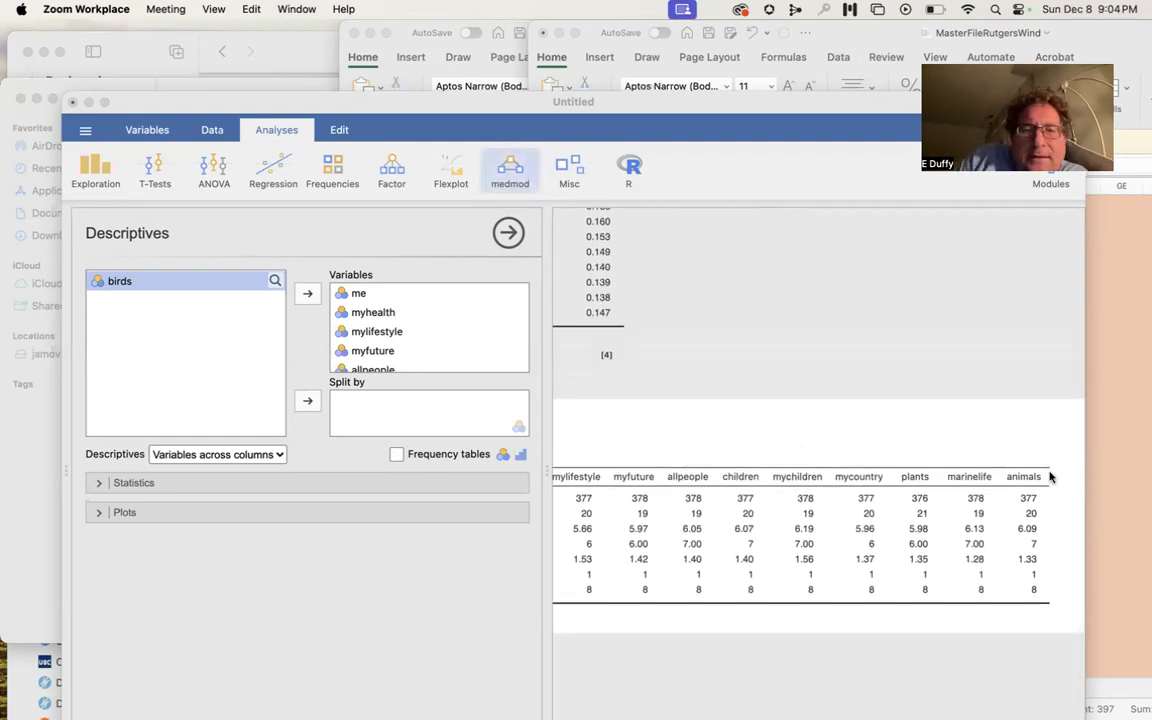
click(308, 291)
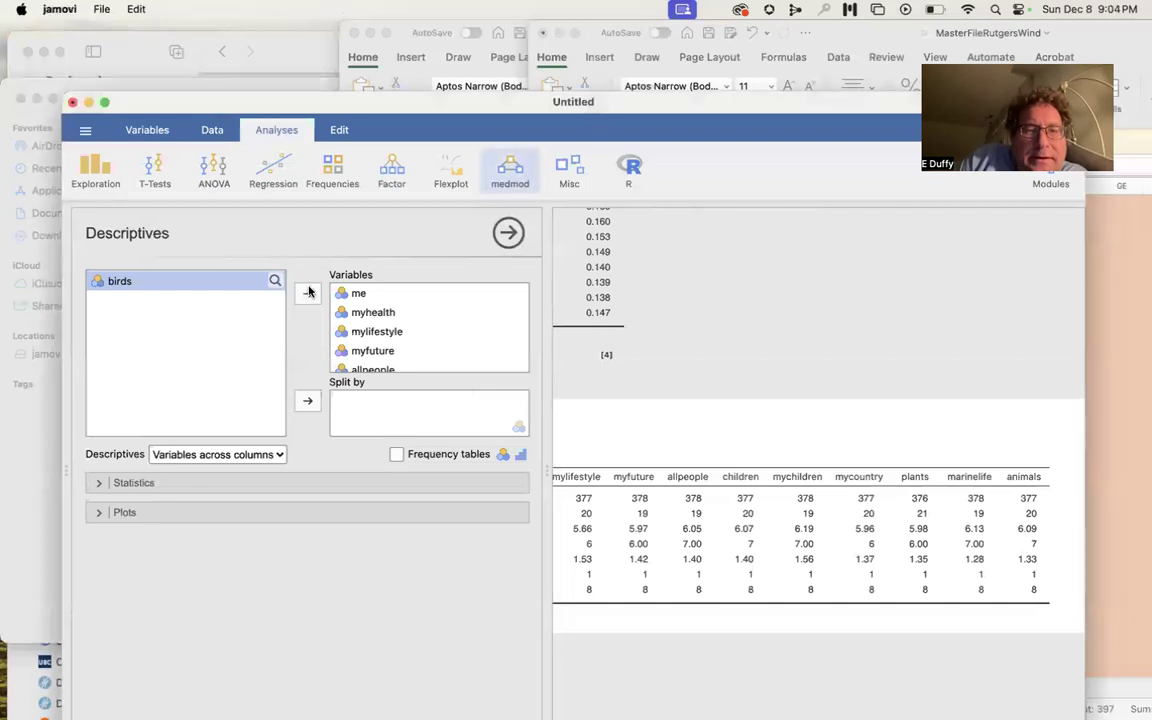
click(308, 298)
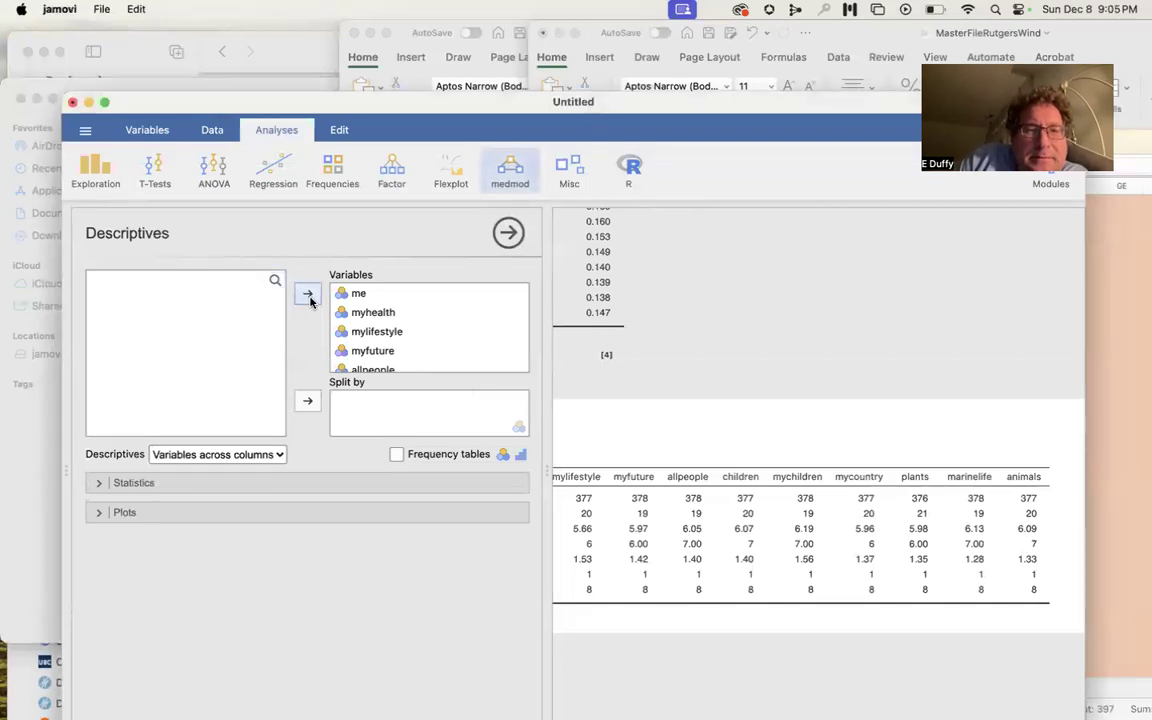
Examine the descriptive statistics across all variables from me to birds, along with the principal component loadings above them.
scroll(1030, 480, right, 3)
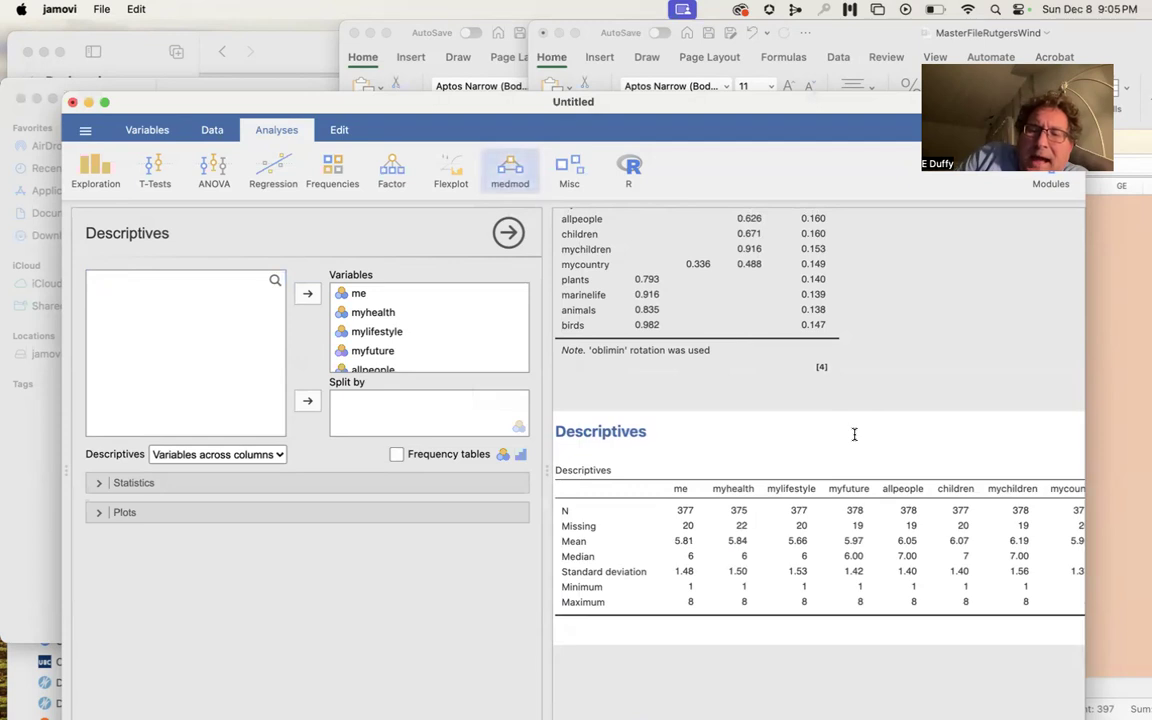
scroll(854, 434, right, 5)
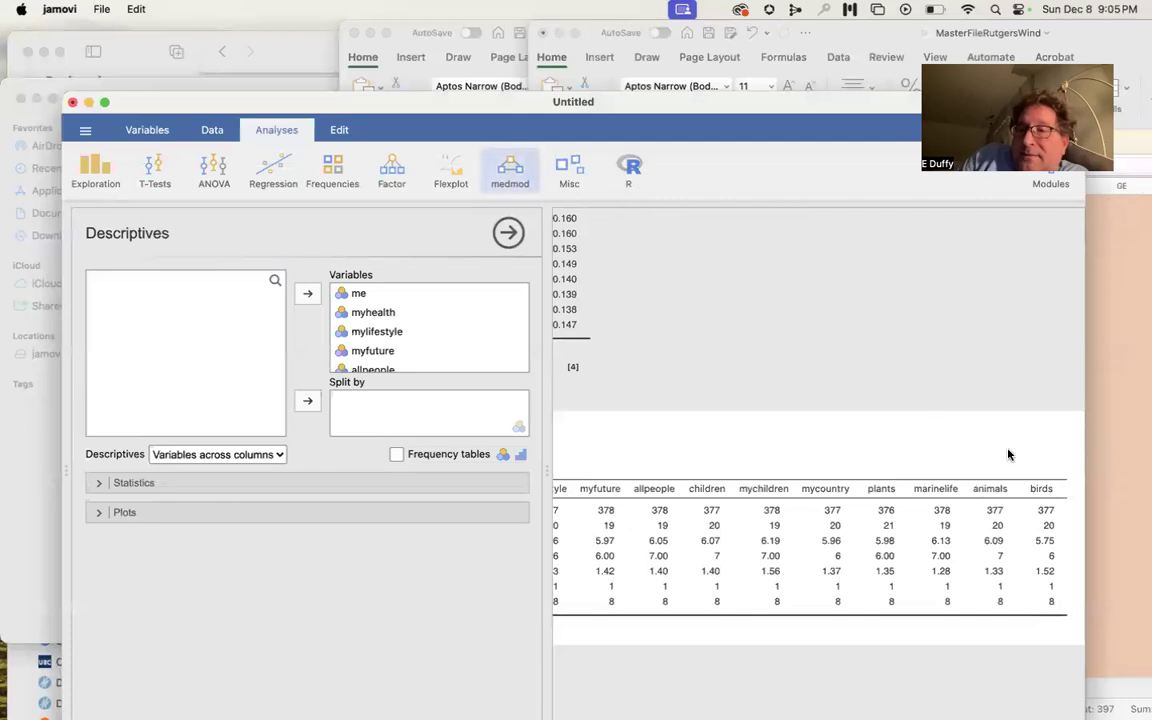
scroll(869, 418, left, 5)
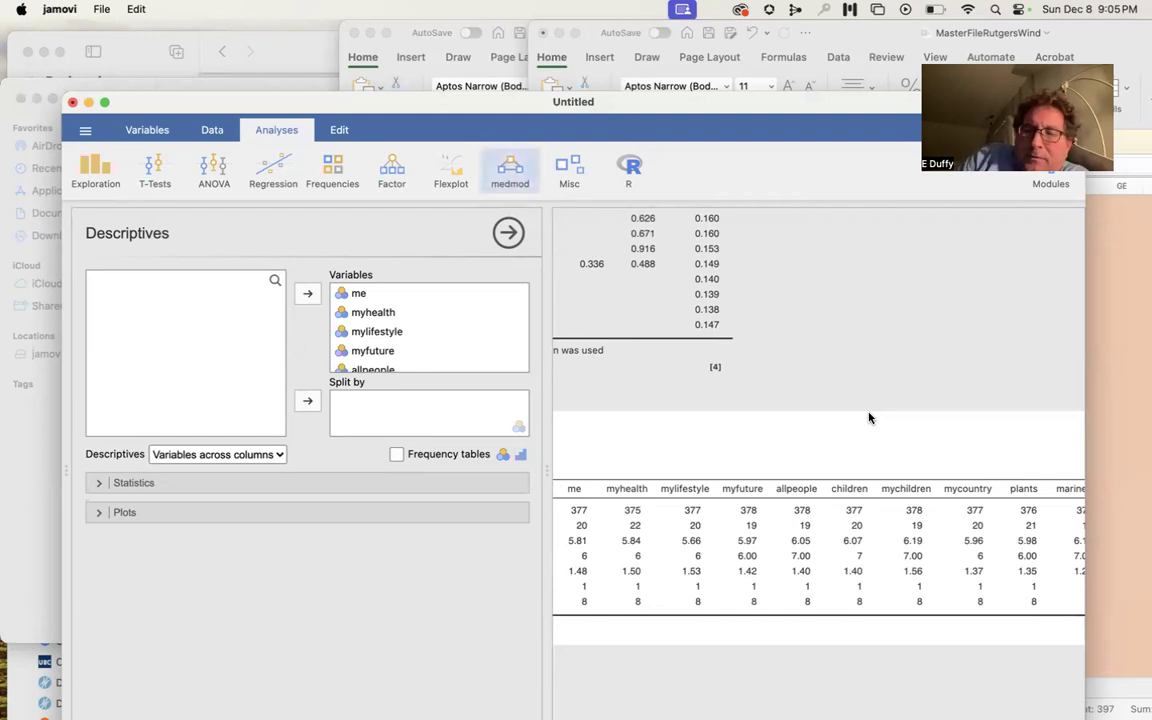
scroll(748, 463, left, 4)
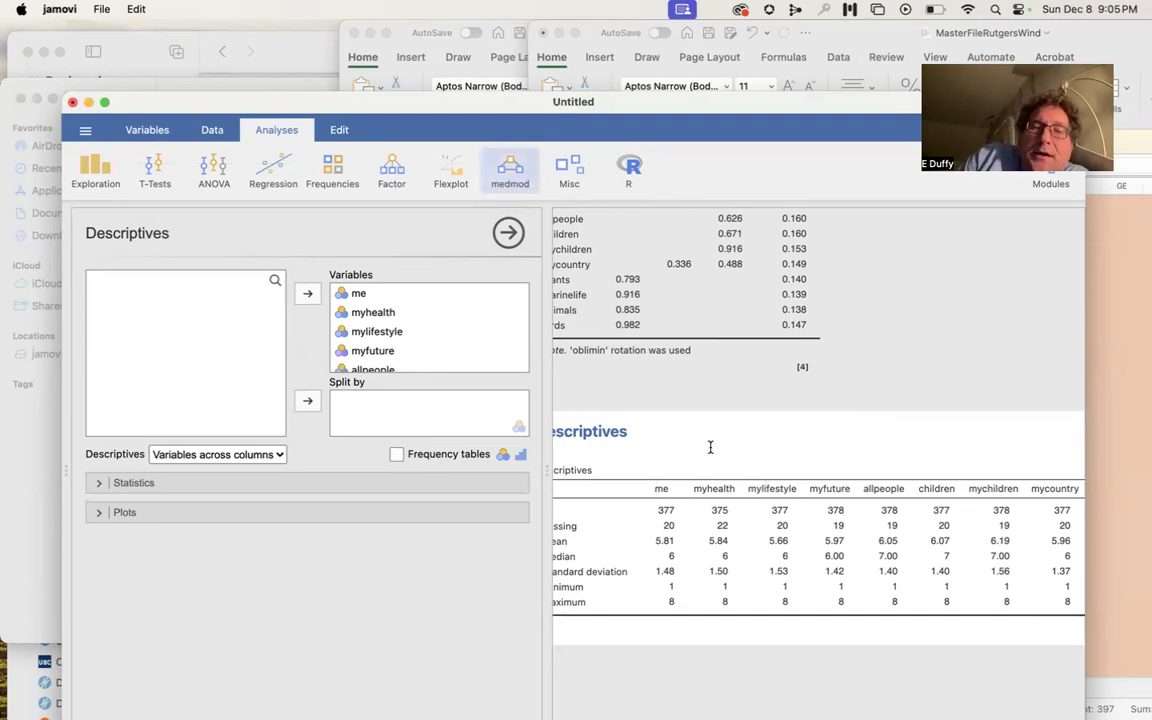
scroll(716, 444, up, 5)
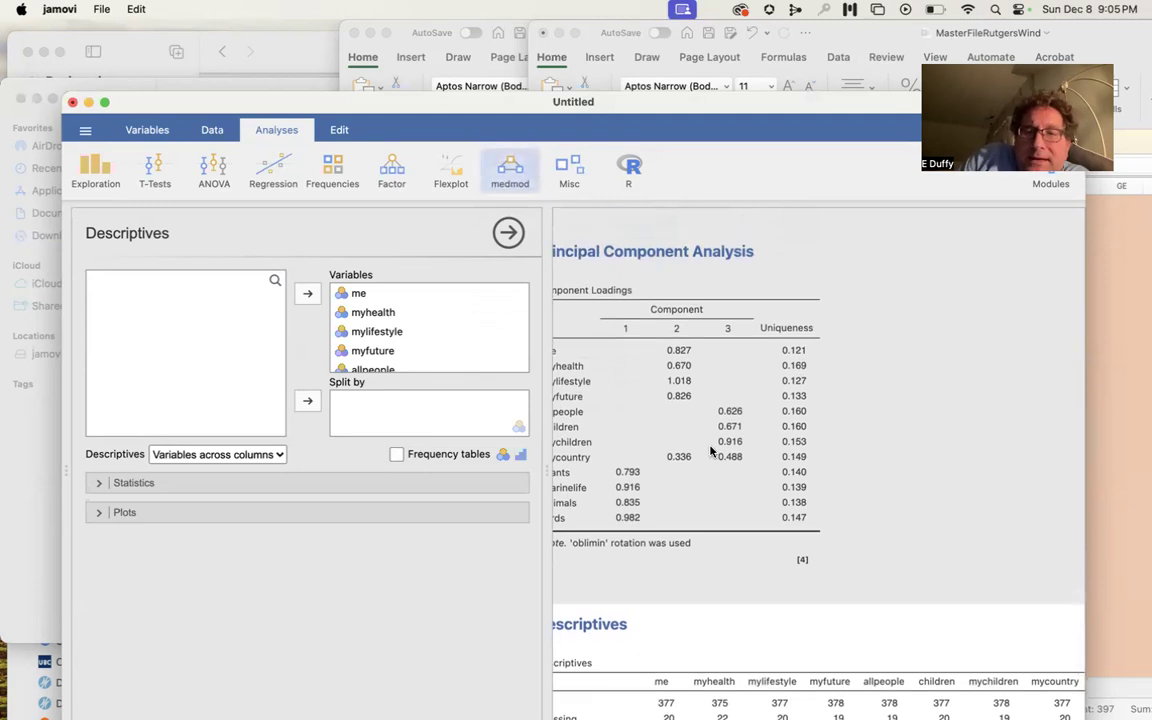
scroll(711, 451, down, 10)
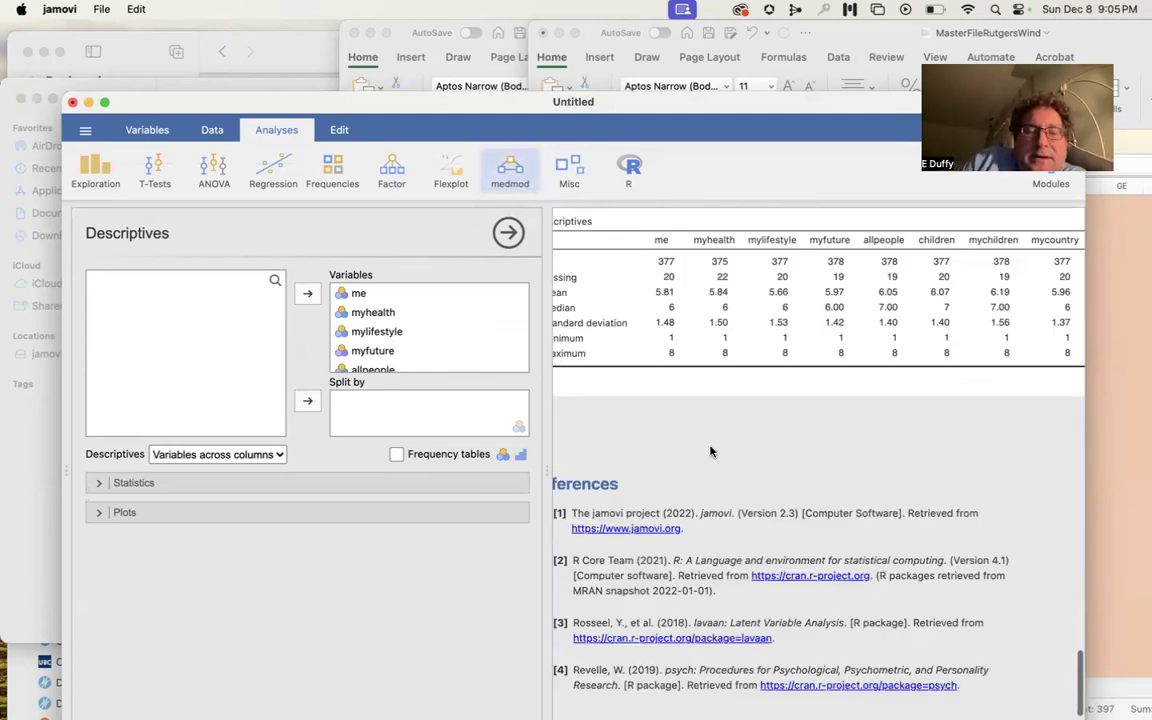
Create an Exploratory Factor Analysis that includes all the variables from me through birds.
click(395, 178)
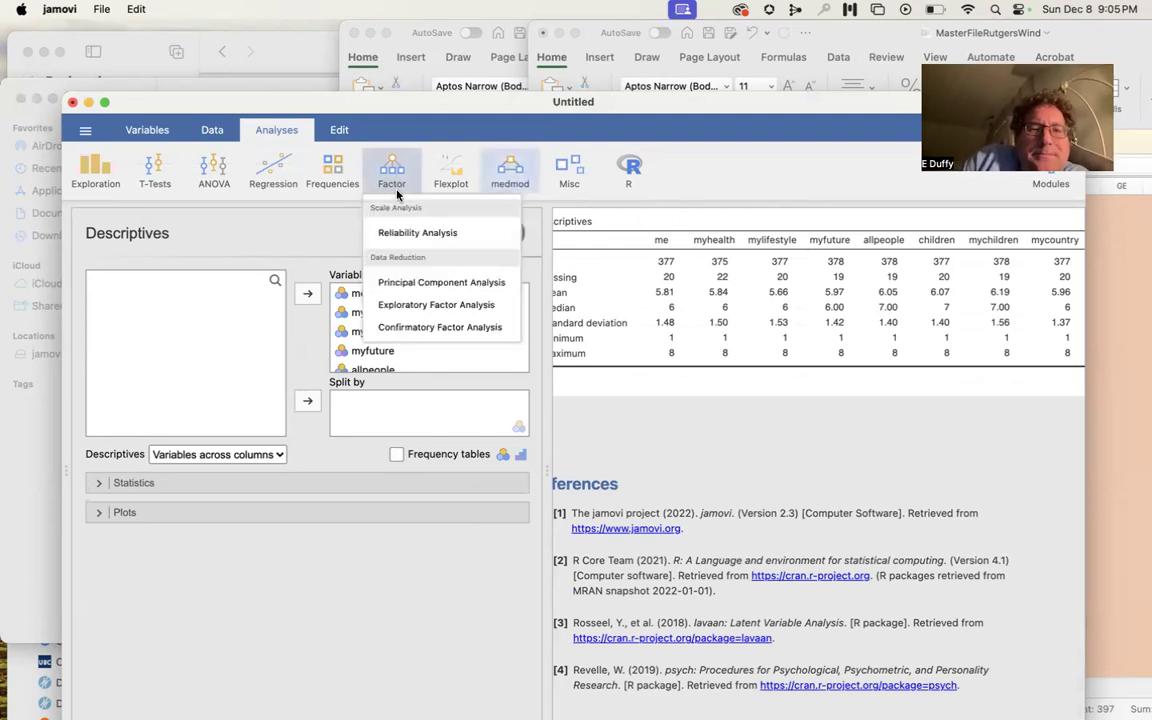
click(424, 306)
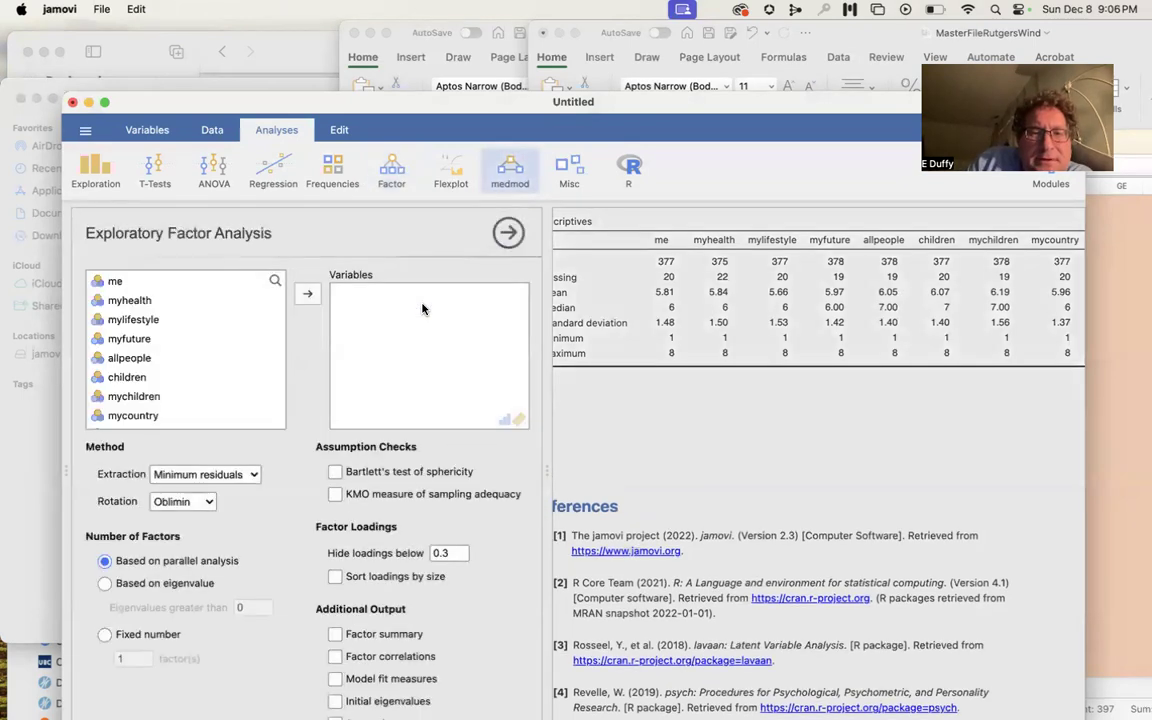
scroll(171, 361, down, 3)
scroll(171, 361, up, 3)
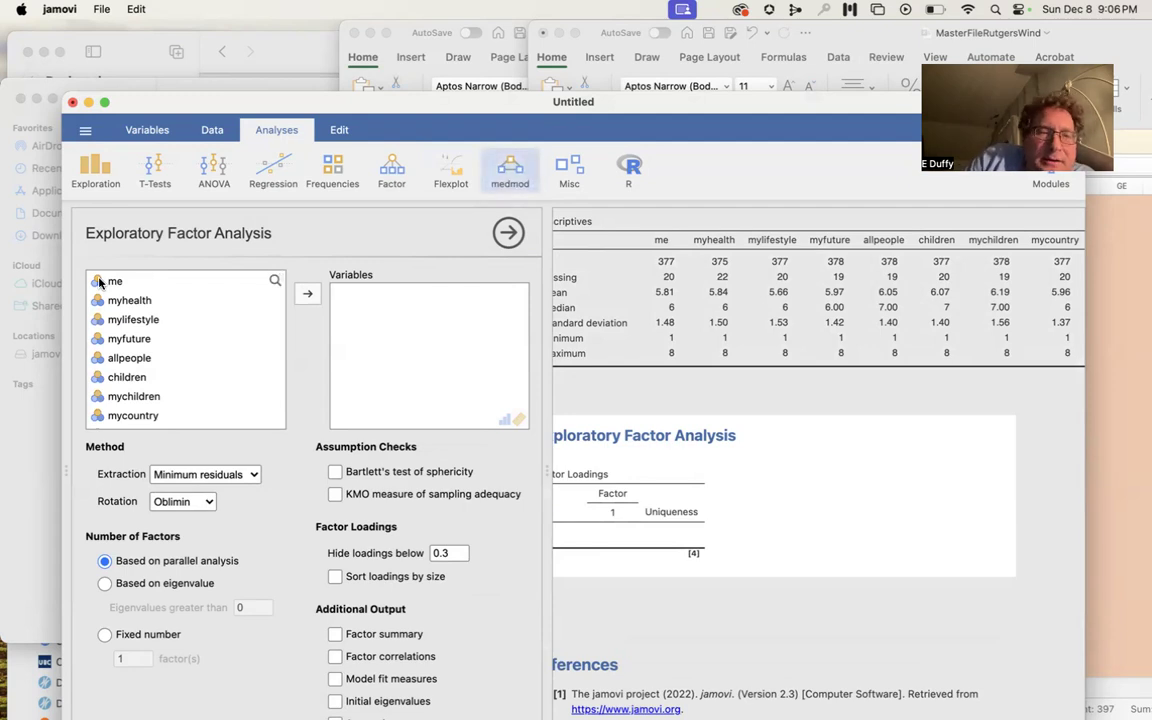
click(99, 283)
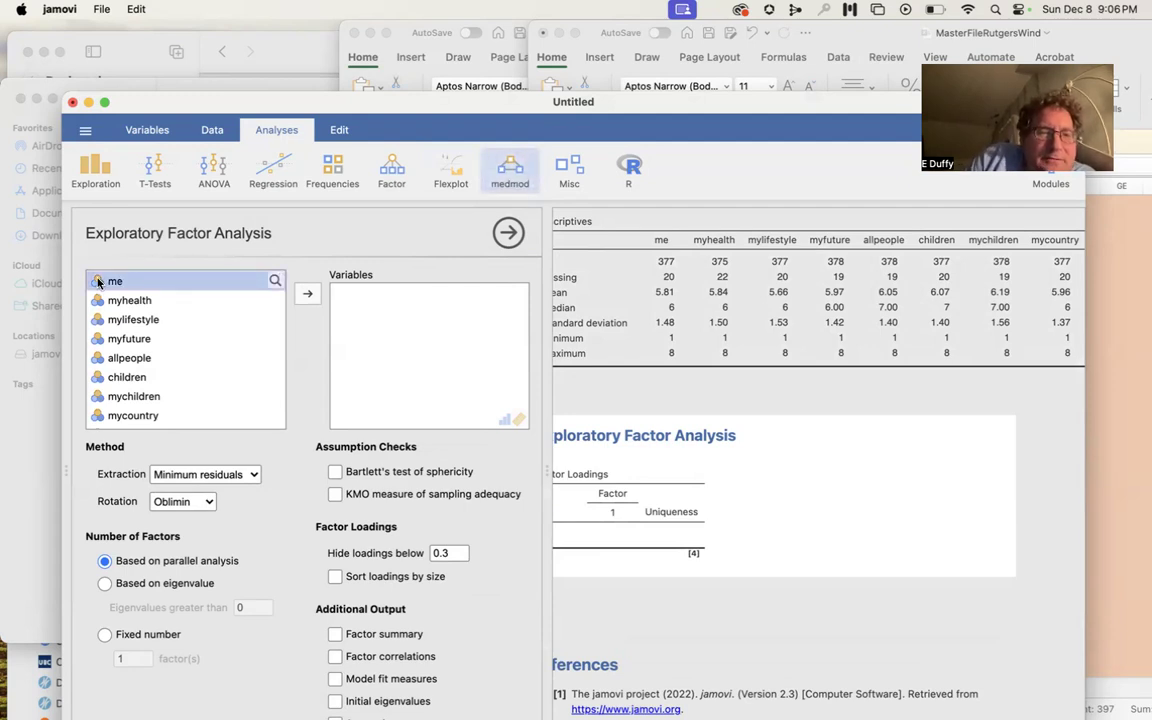
scroll(178, 337, down, 5)
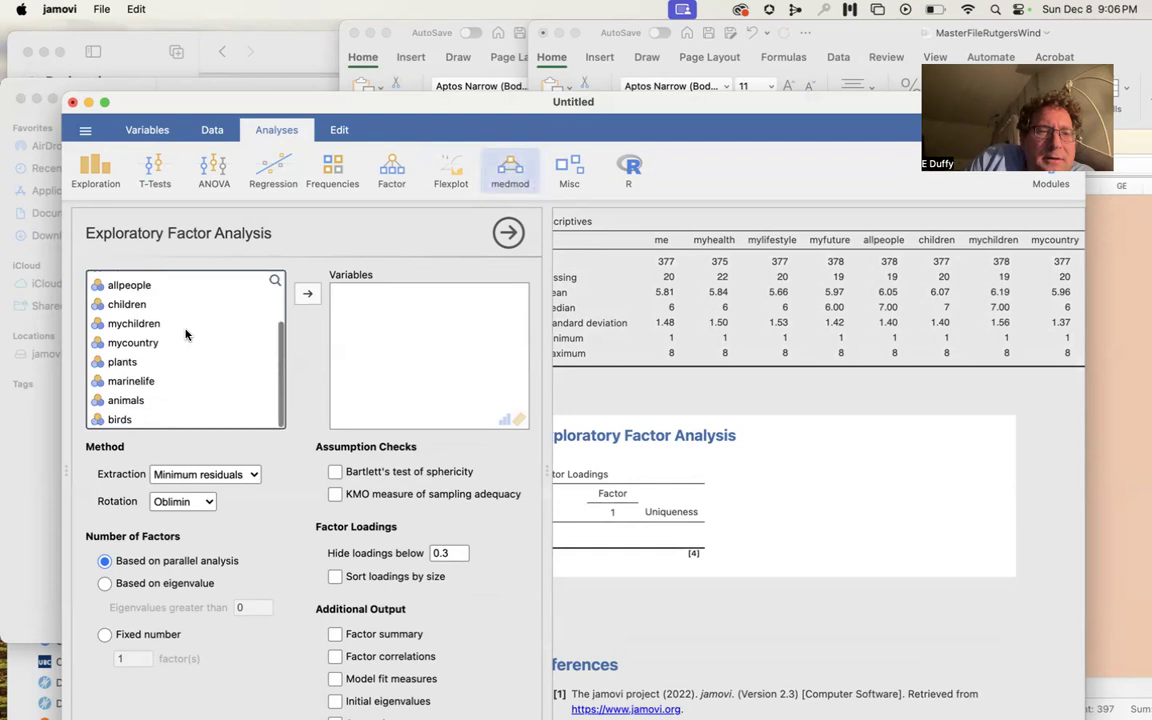
shift+click(99, 419)
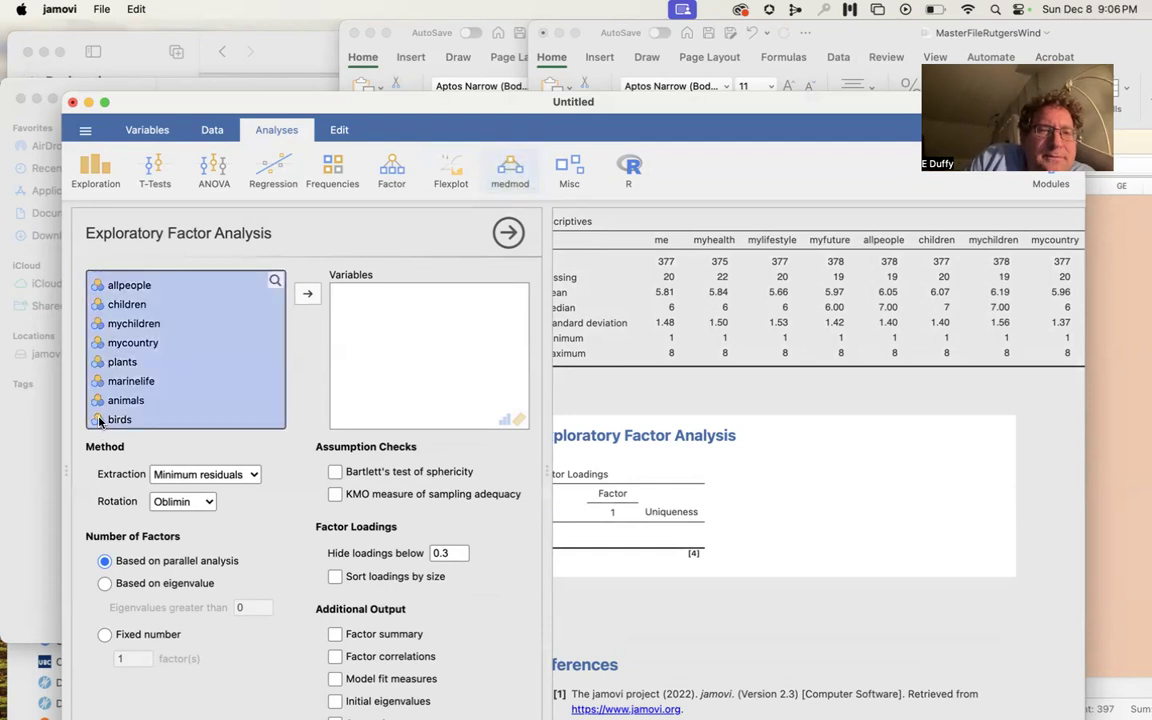
click(308, 292)
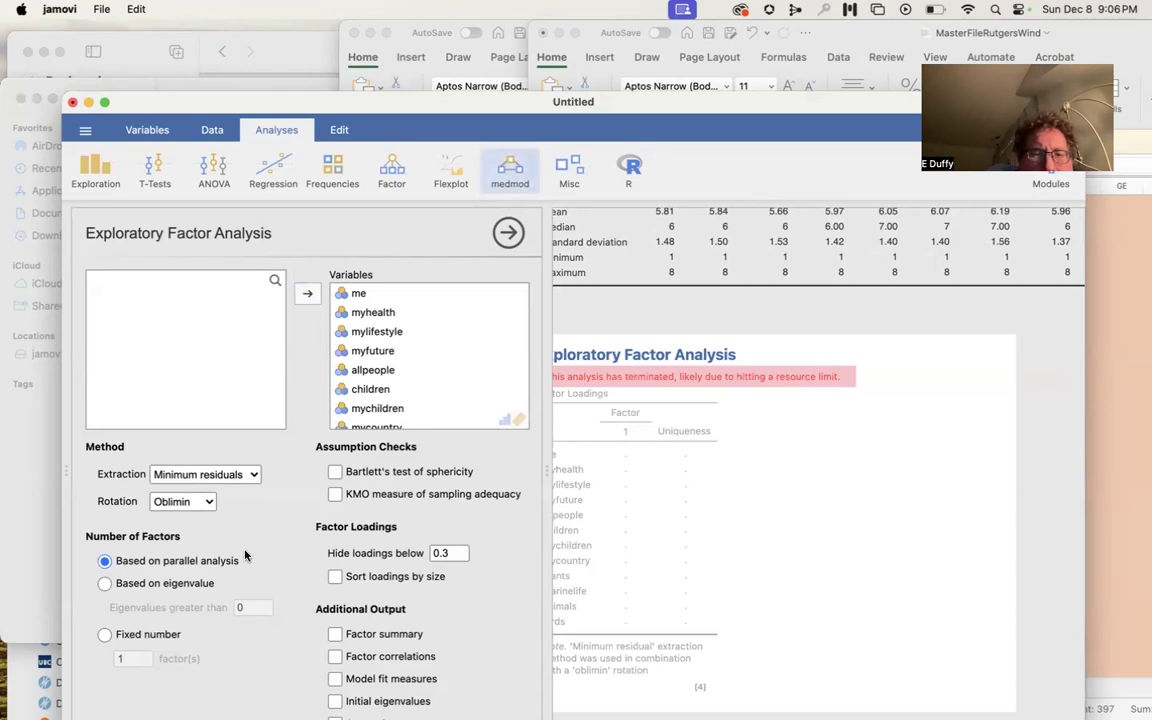
Set the factor analysis extraction method to Principal axis and view the resulting factor loadings.
scroll(245, 555, down, 3)
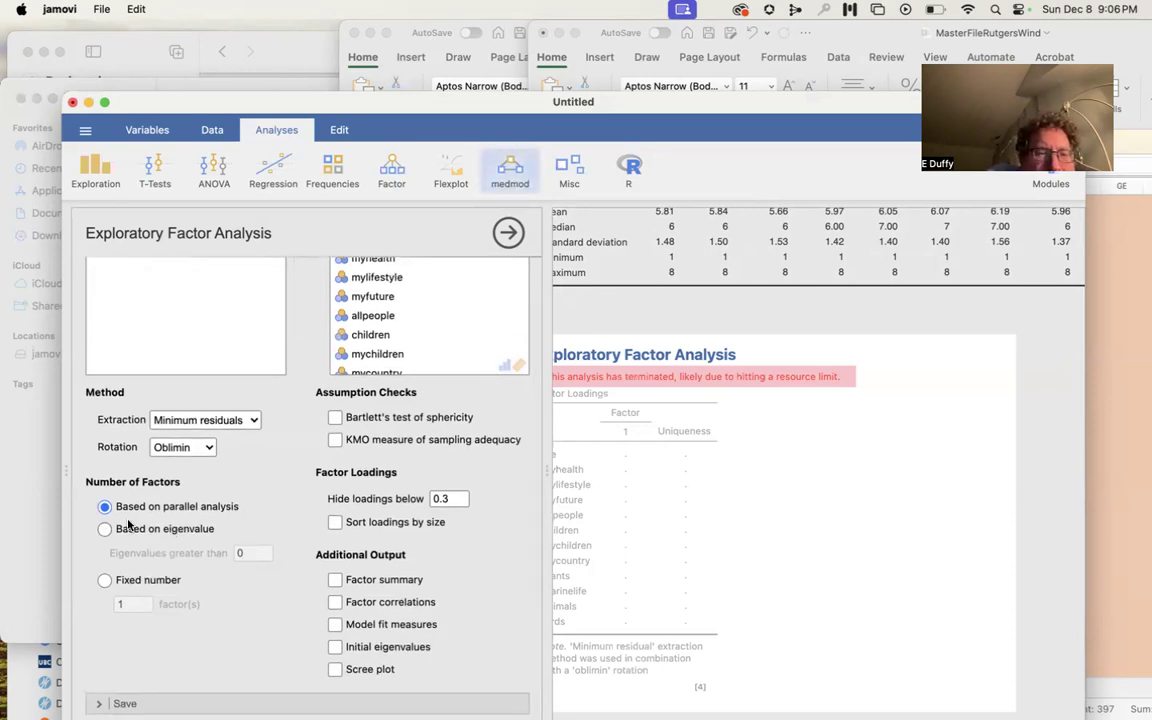
click(252, 420)
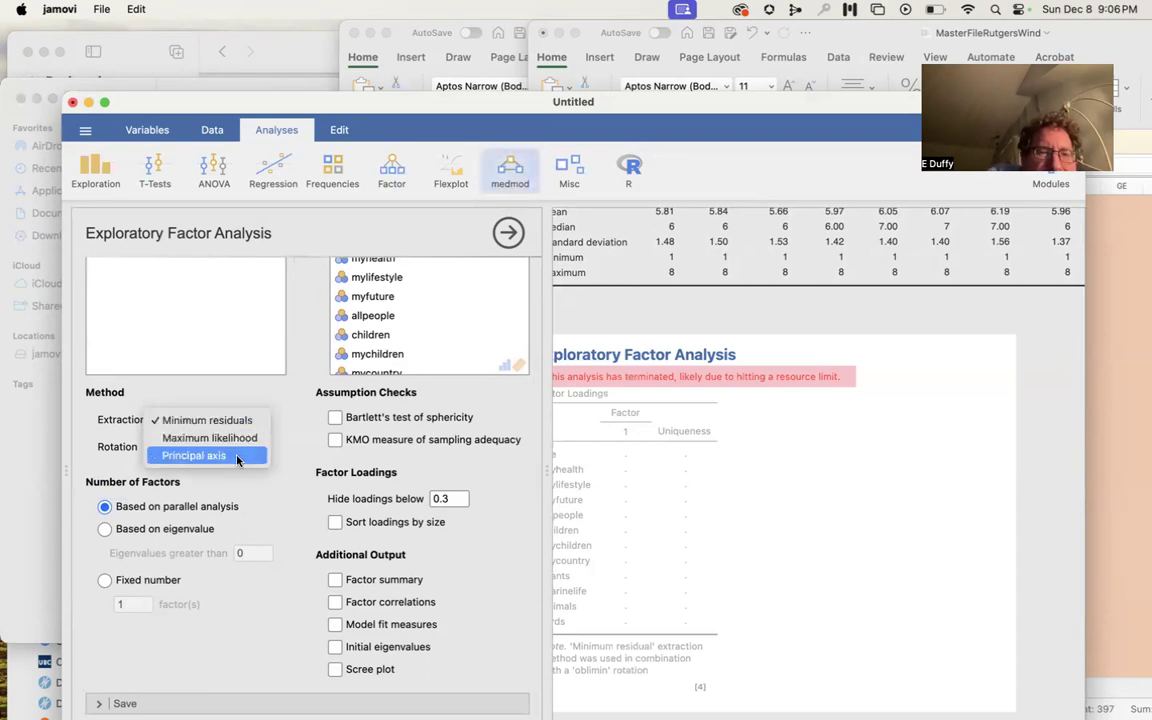
click(237, 456)
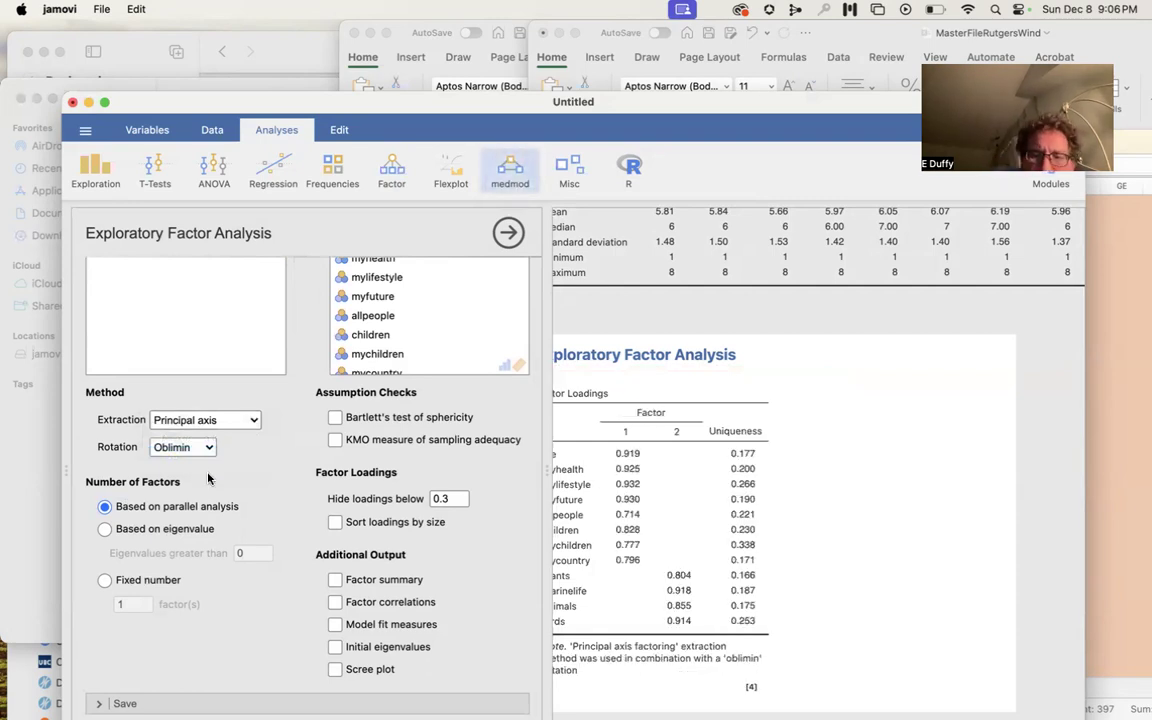
scroll(762, 443, left, 2)
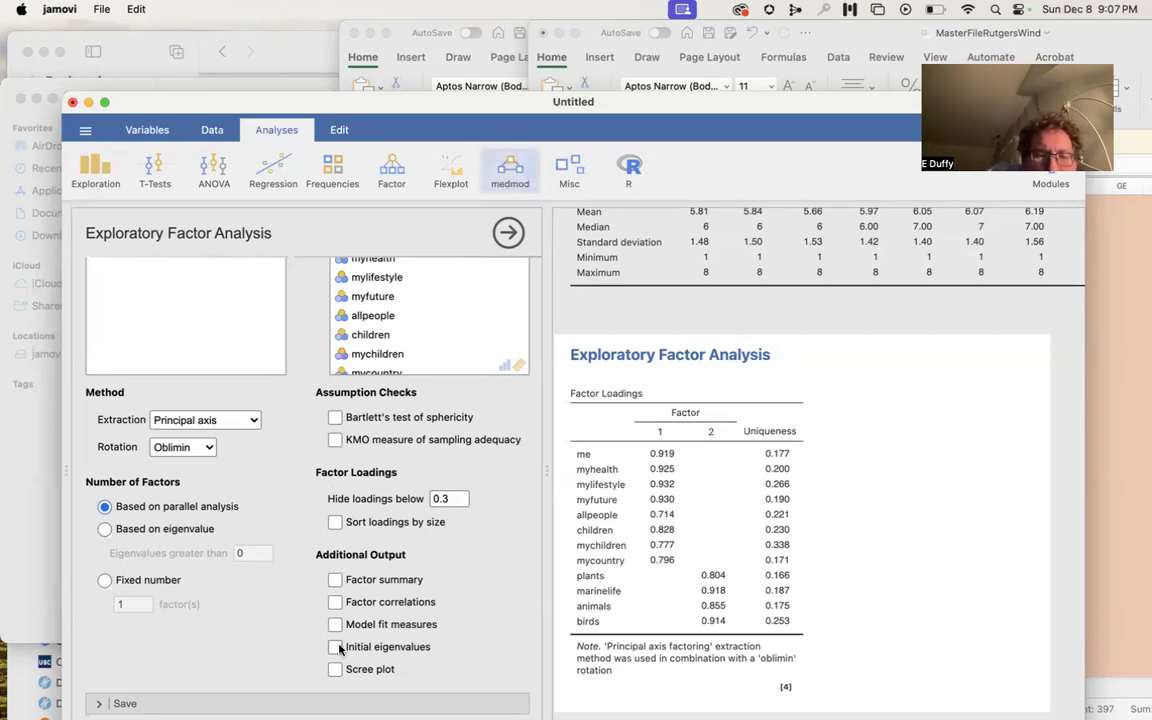
Base the number of factors on a fixed number of 3.
click(105, 582)
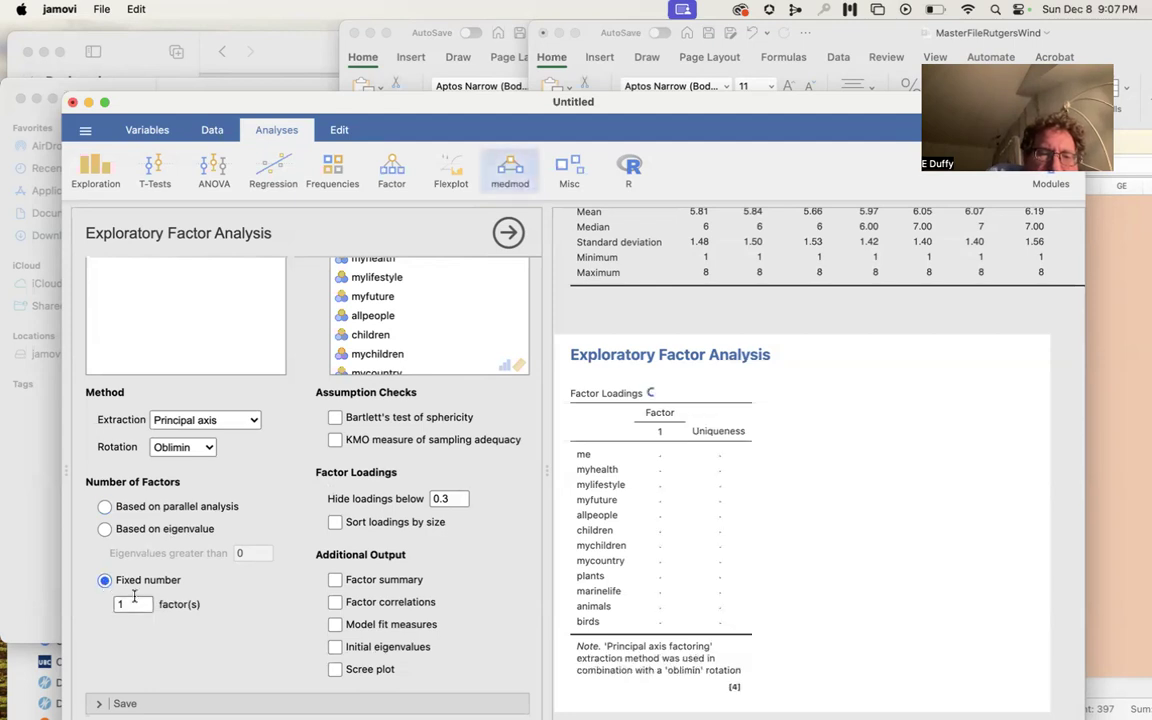
double_click(120, 604)
text(3)
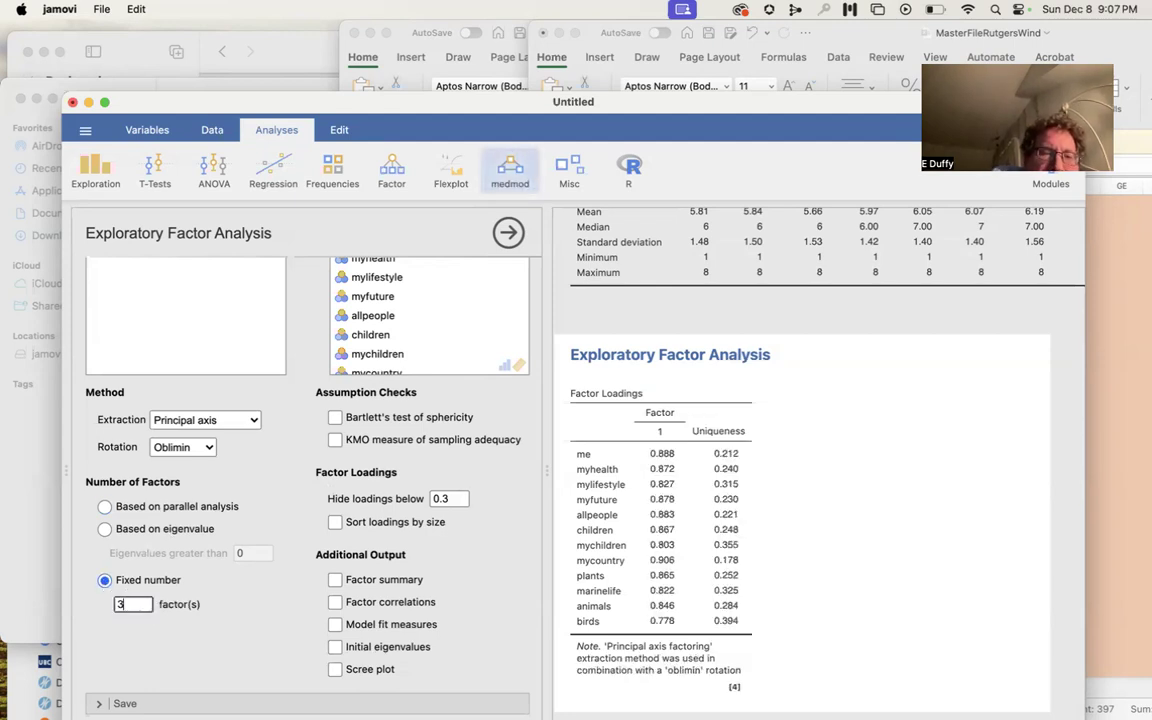
click(223, 611)
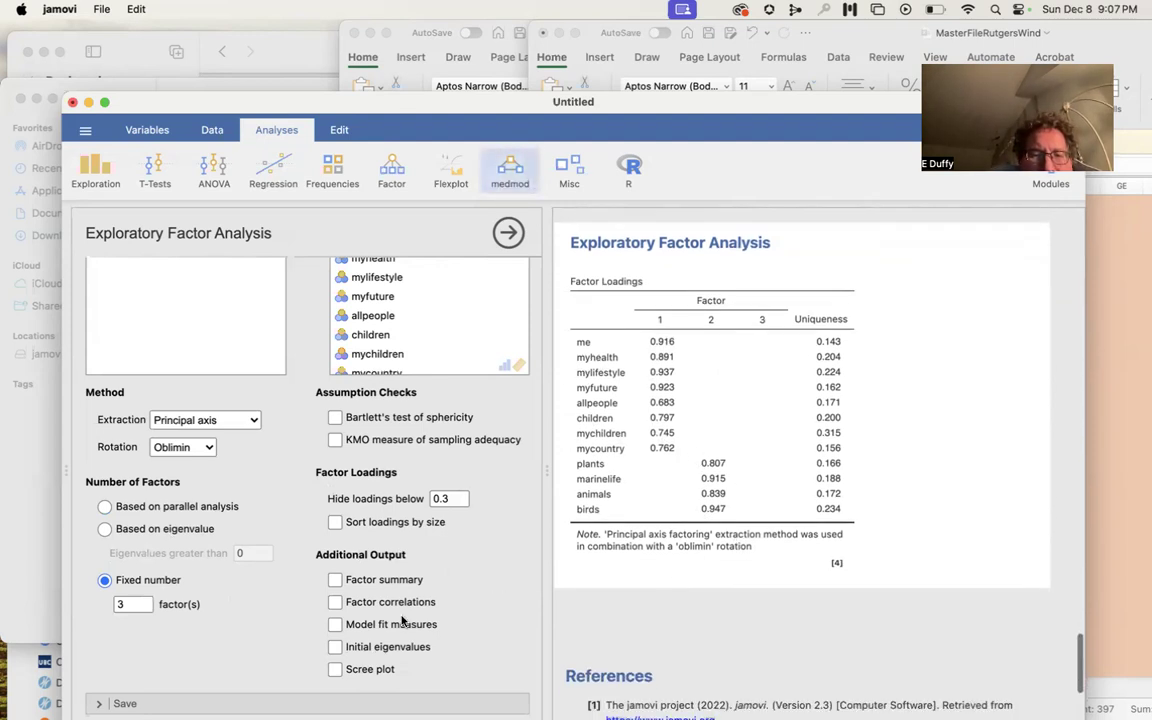
Add a scree plot to the exploratory factor analysis output and review it together with the factor loadings.
click(335, 670)
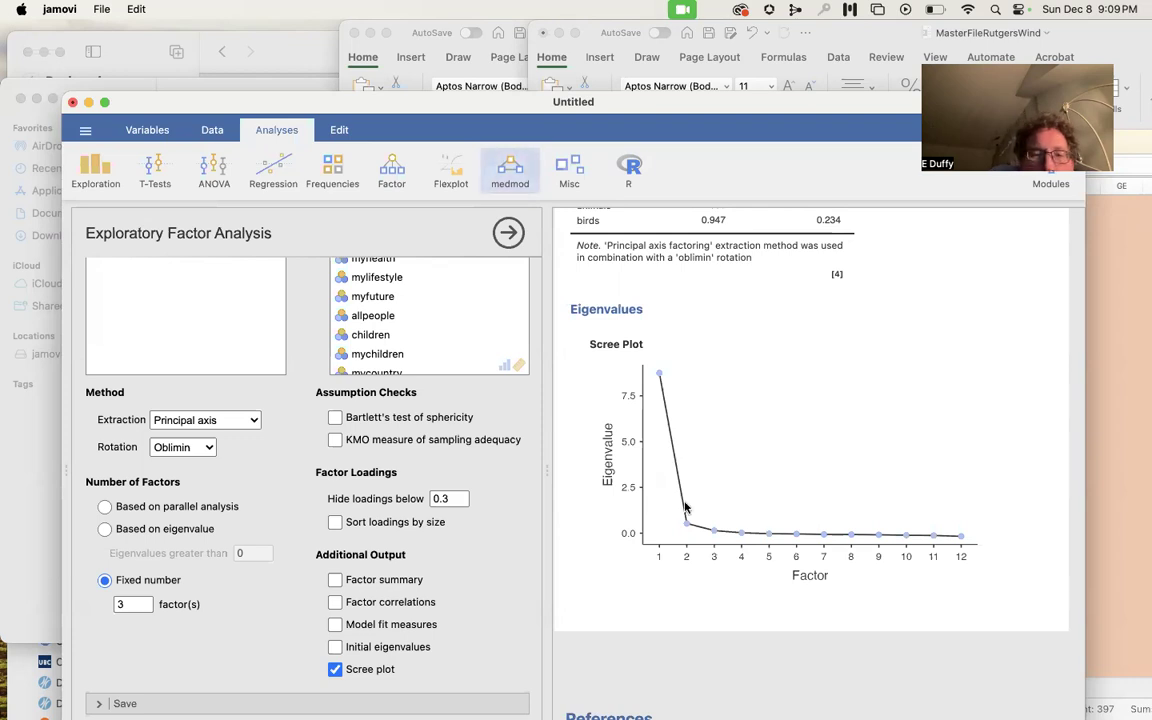
scroll(612, 496, up, 3)
scroll(612, 496, up, 5)
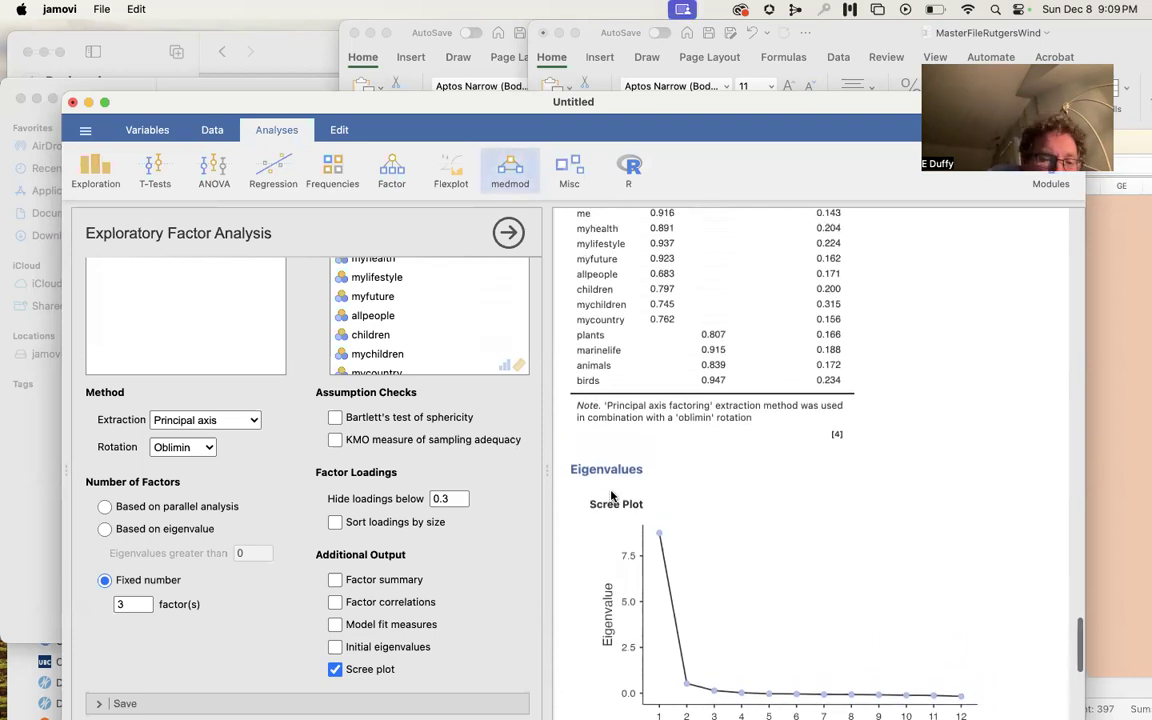
scroll(612, 496, up, 2)
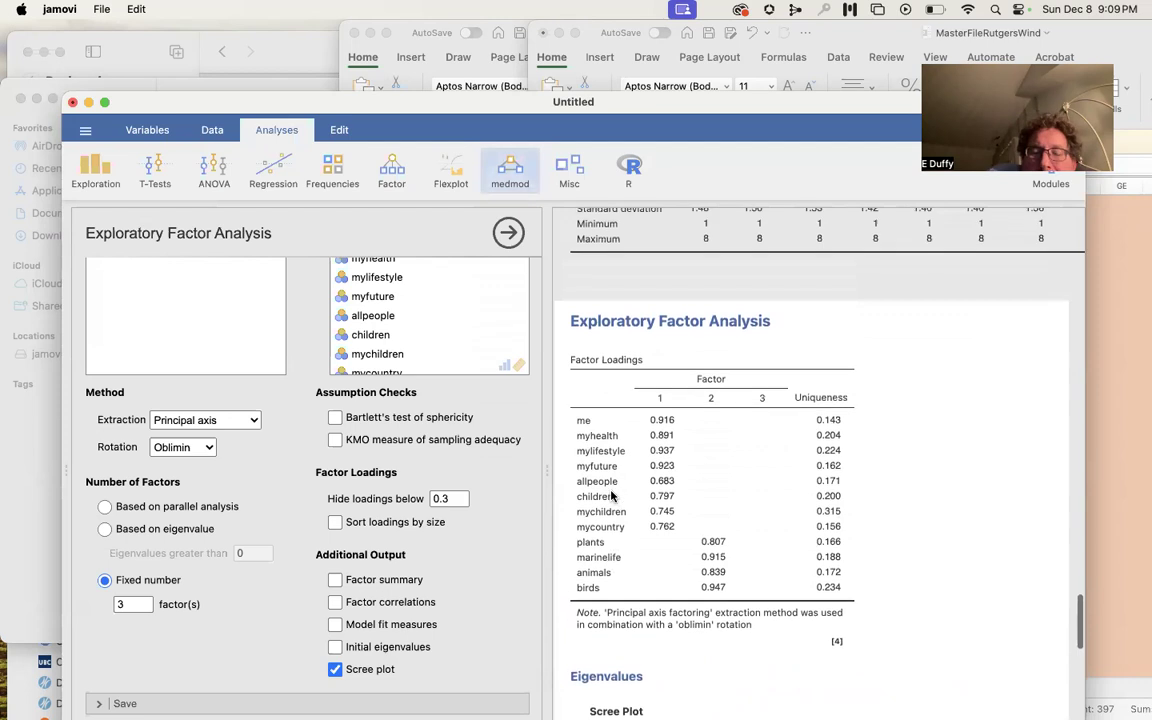
scroll(612, 496, down, 2)
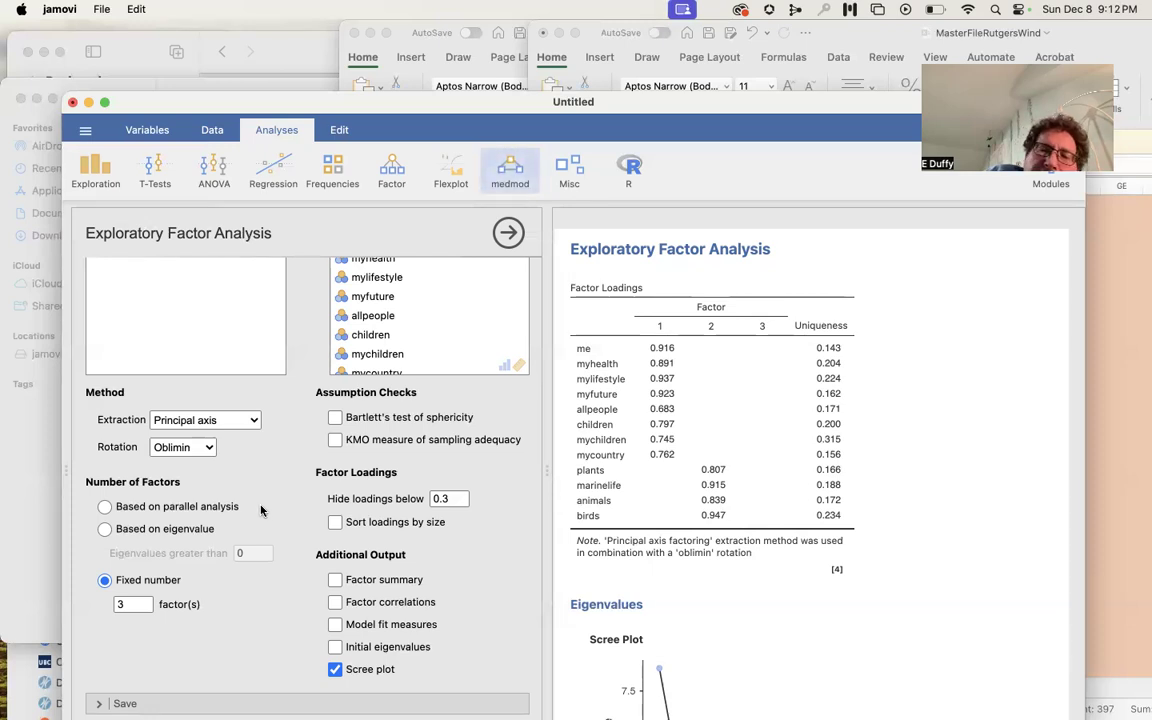
Try the Varimax and Quartimax rotations on the exploratory factor analysis.
click(211, 449)
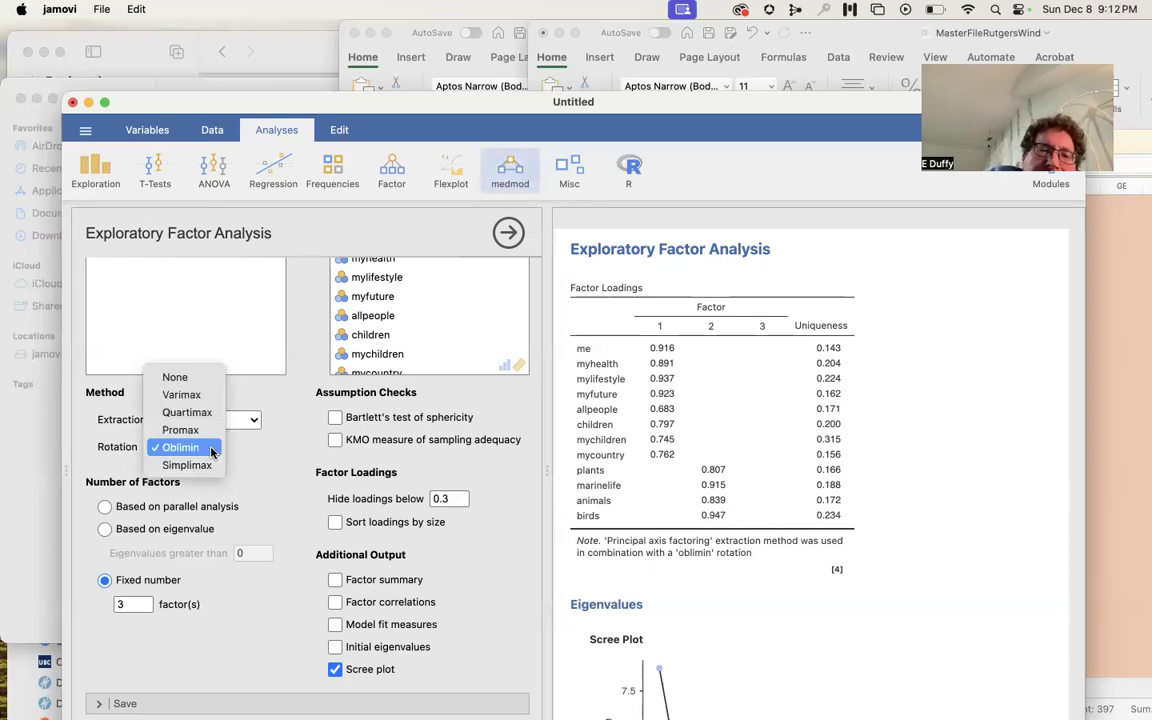
click(204, 396)
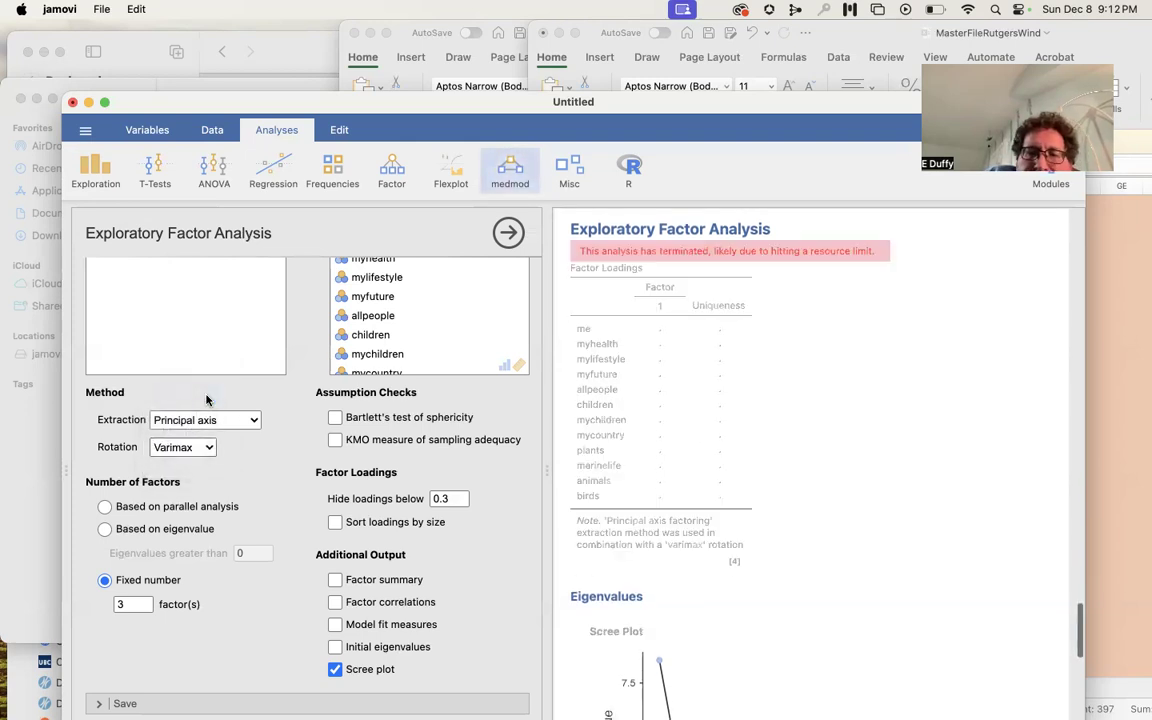
click(209, 449)
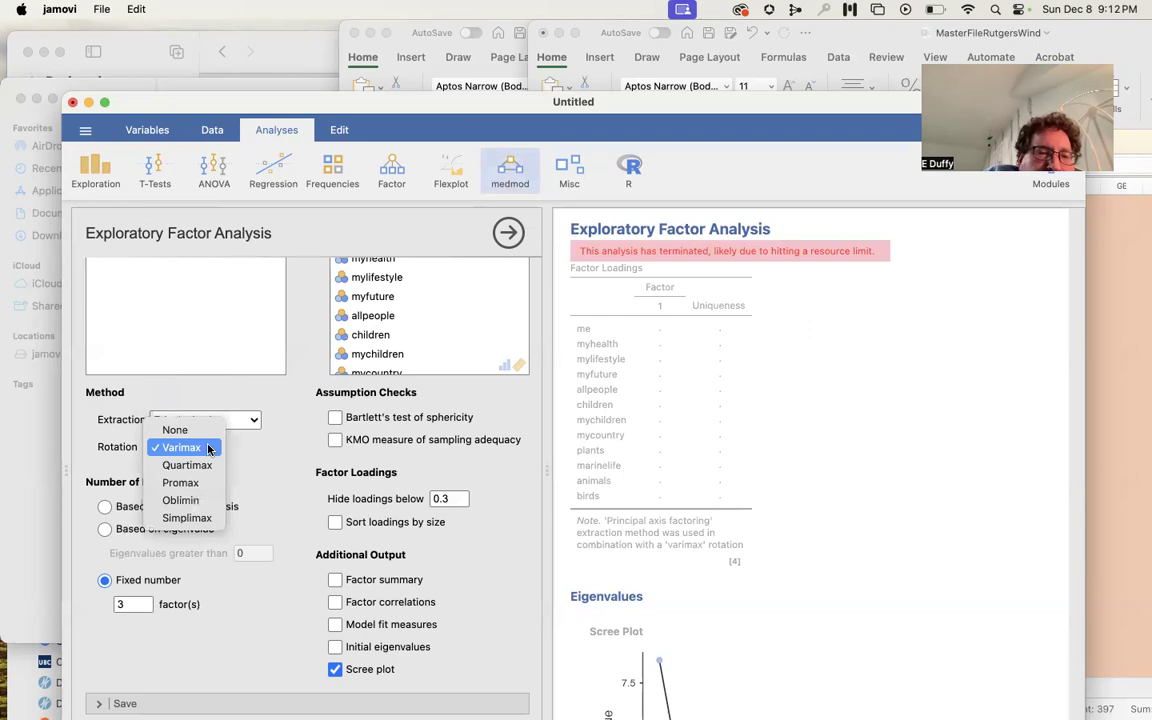
click(205, 466)
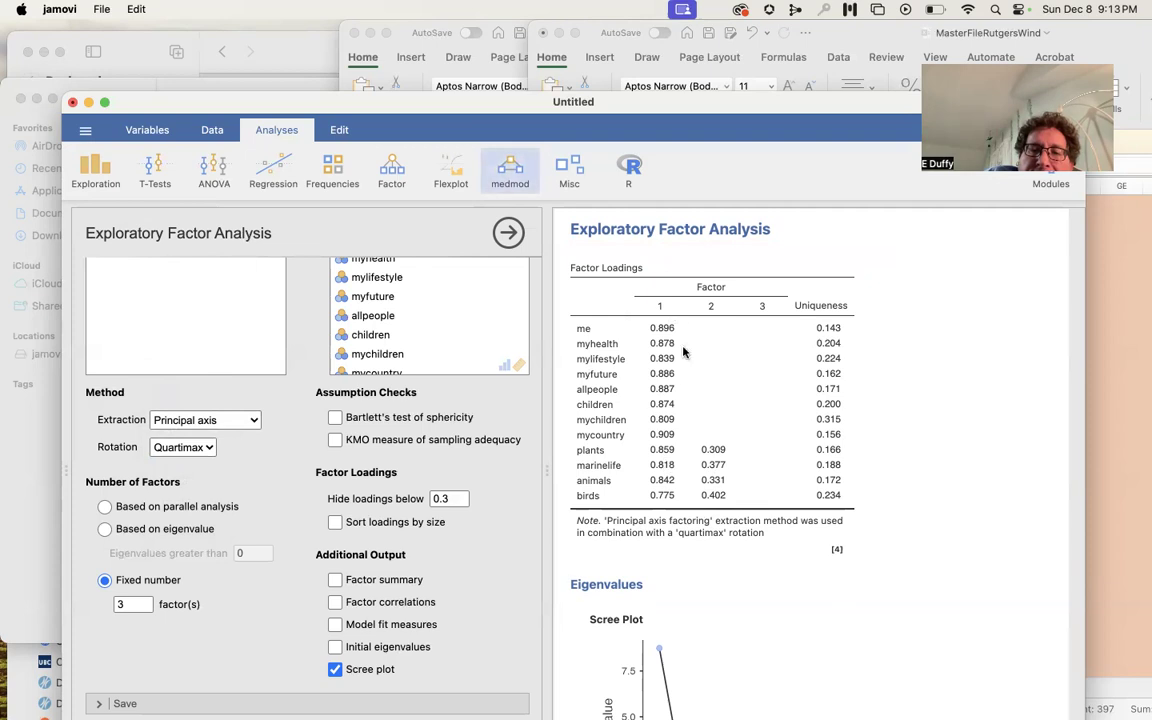
Set the factor analysis rotation to Promax.
click(183, 447)
click(205, 466)
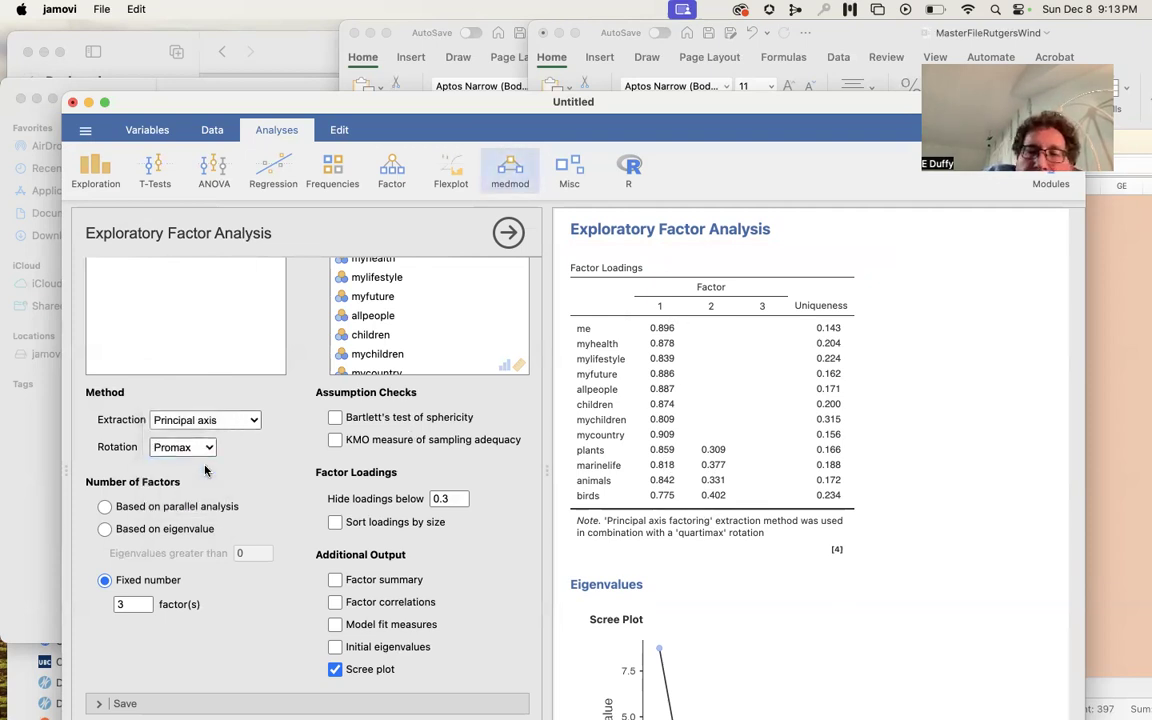